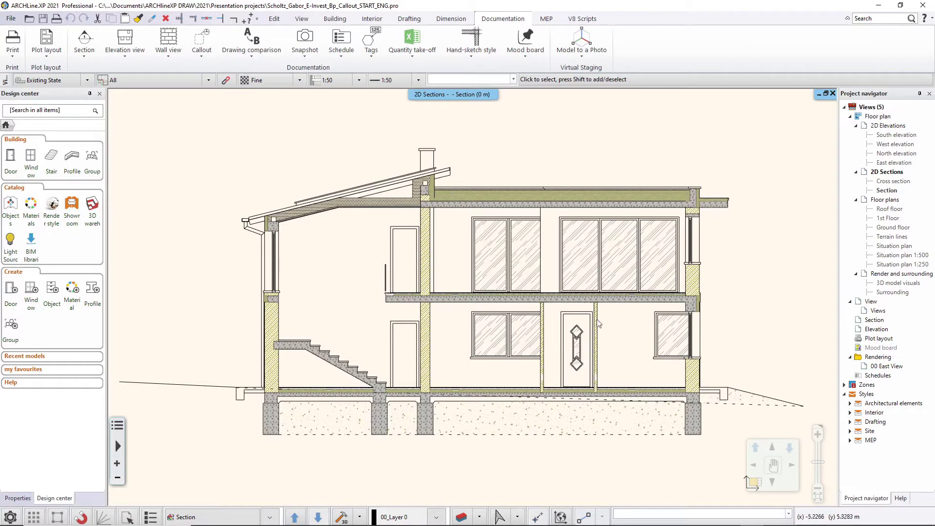
- Pan and zoom the building section to bring the roof edge and upper window into close view
middle_drag(719, 291, 703, 295)
scroll(385, 213, up, 4)
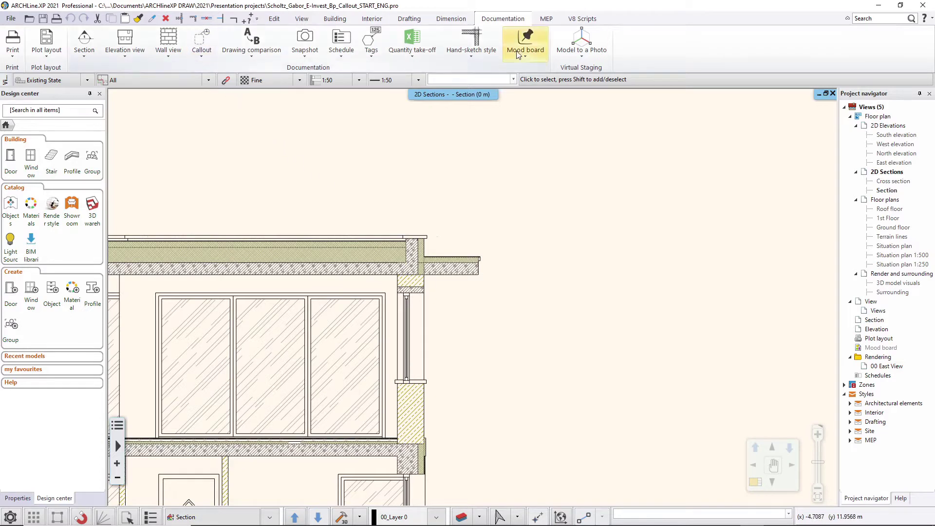
click(203, 57)
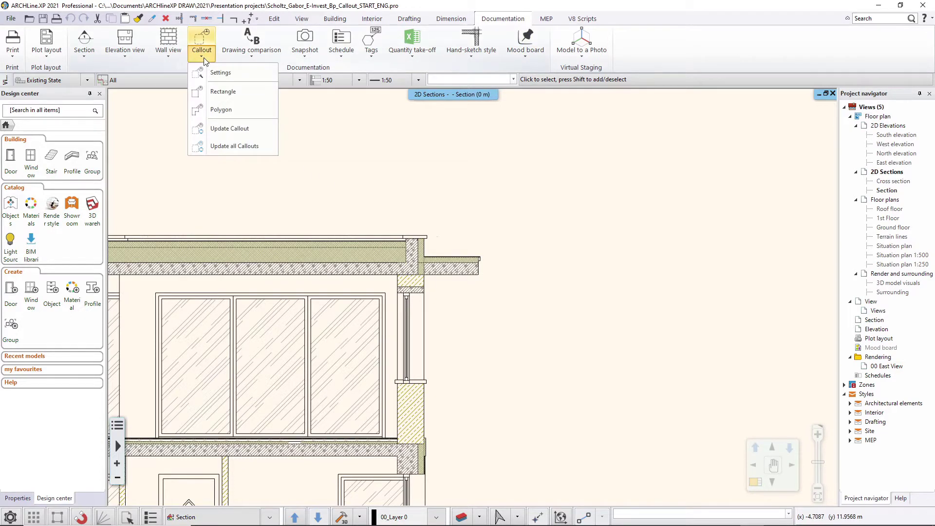
click(237, 72)
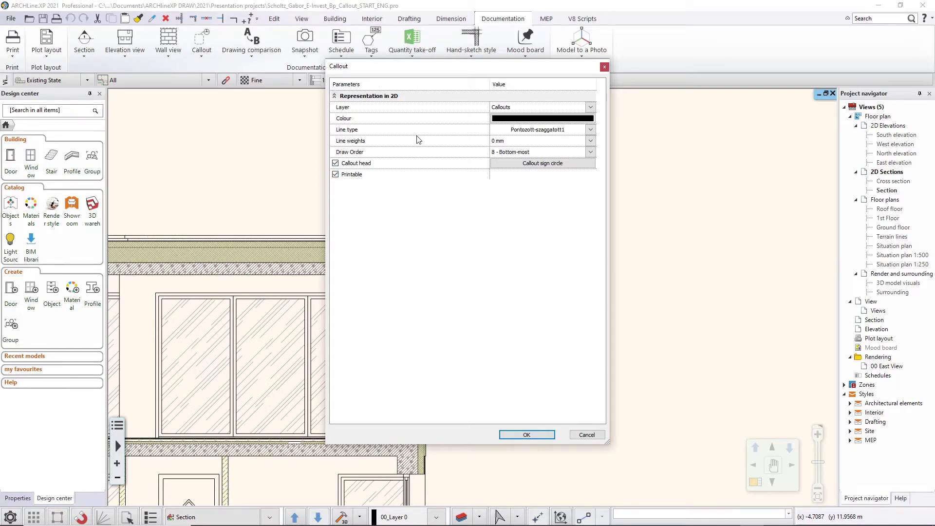
click(528, 435)
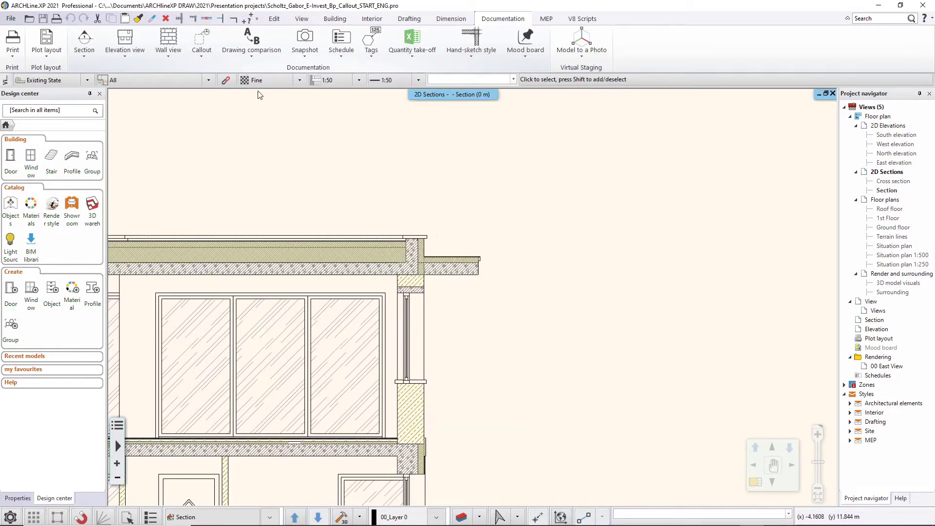
- Draw a rectangular callout around the roof edge and place its bubble 1 up to the right
click(207, 58)
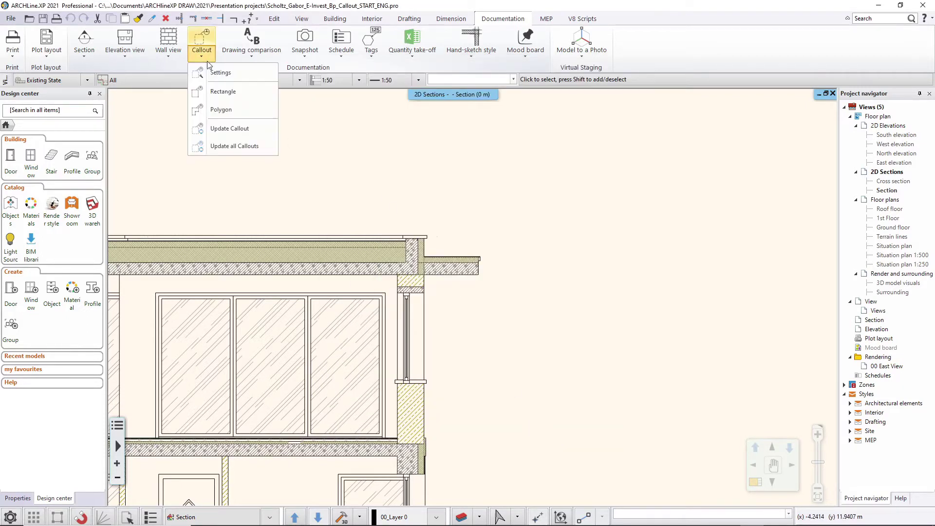
click(246, 97)
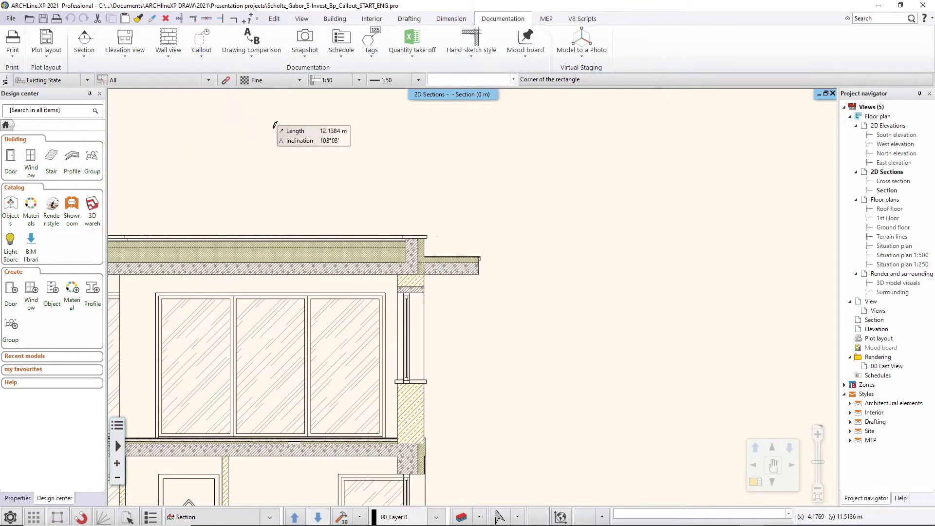
click(352, 222)
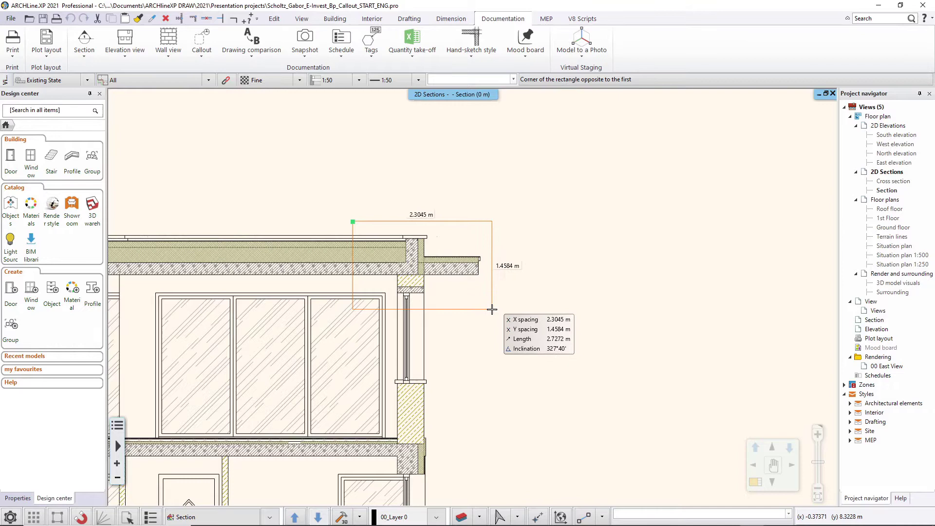
click(491, 309)
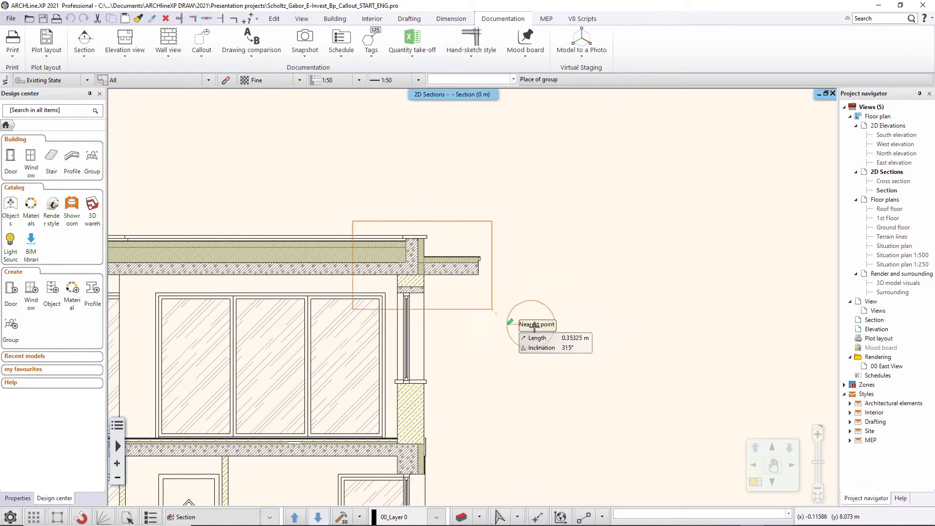
click(526, 184)
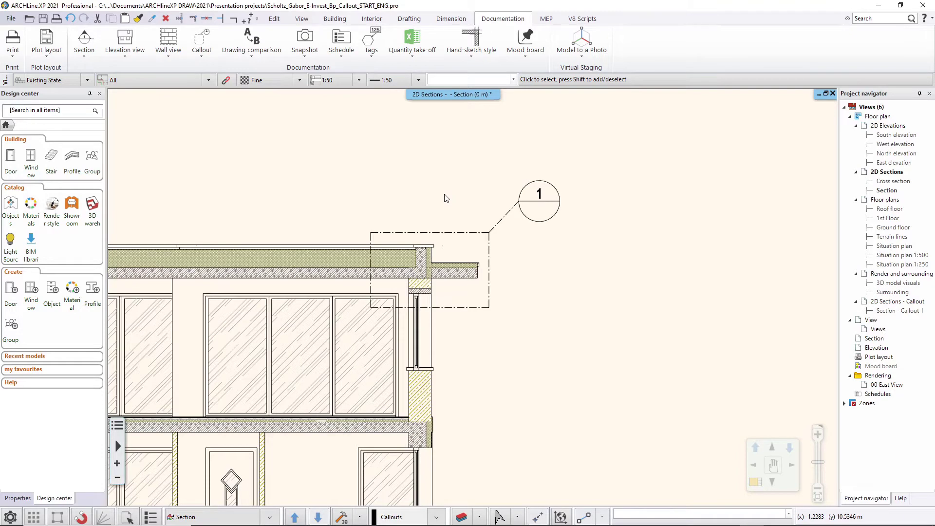
scroll(444, 197, down, 3)
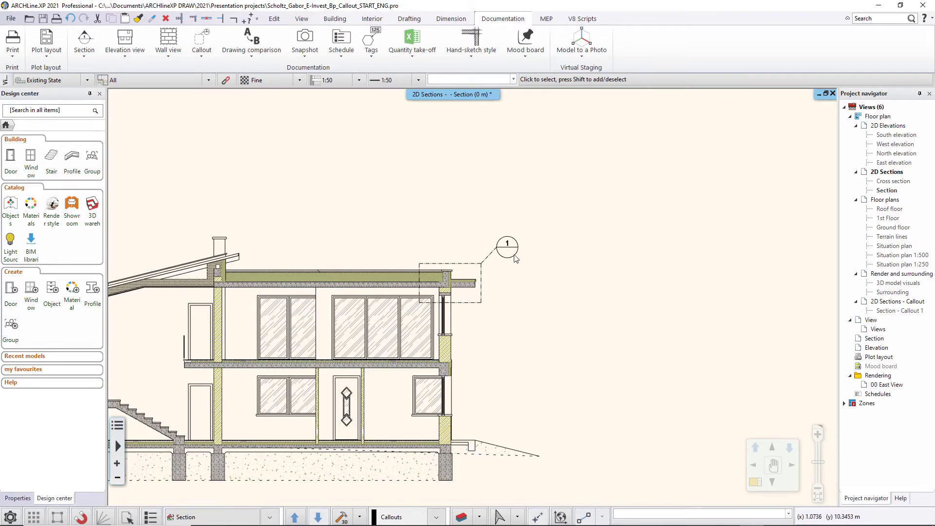
scroll(516, 259, up, 3)
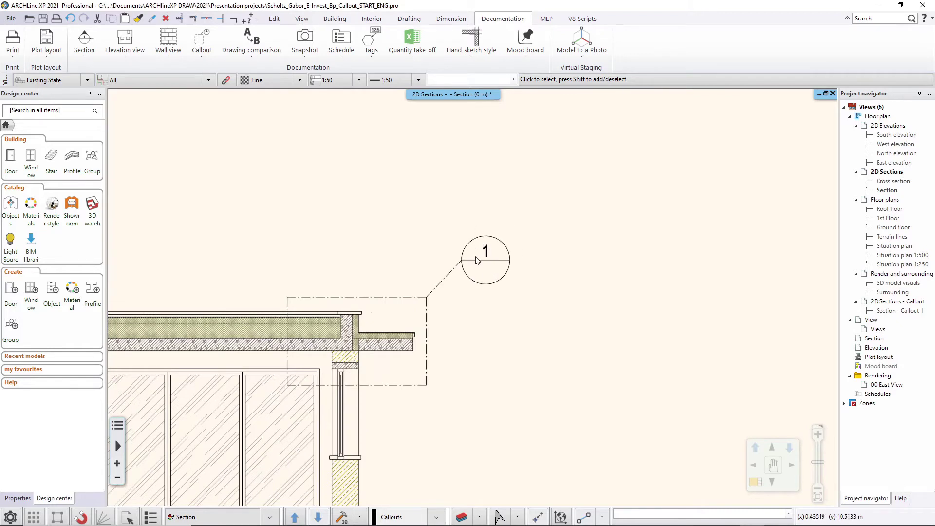
mouse_move(436, 289)
middle_down()
mouse_move(429, 259)
mouse_move(529, 258)
middle_up()
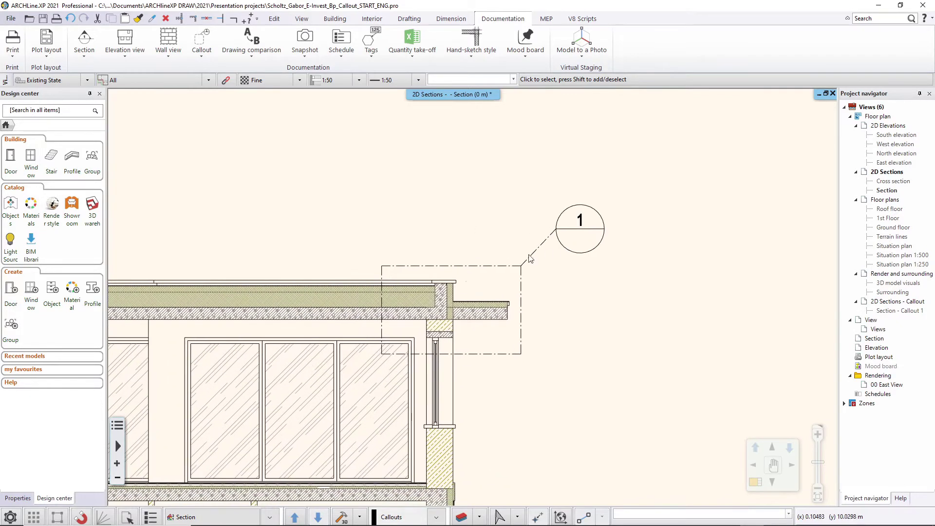
- Open the Section - Callout 1 view from the Project navigator
double_click(888, 314)
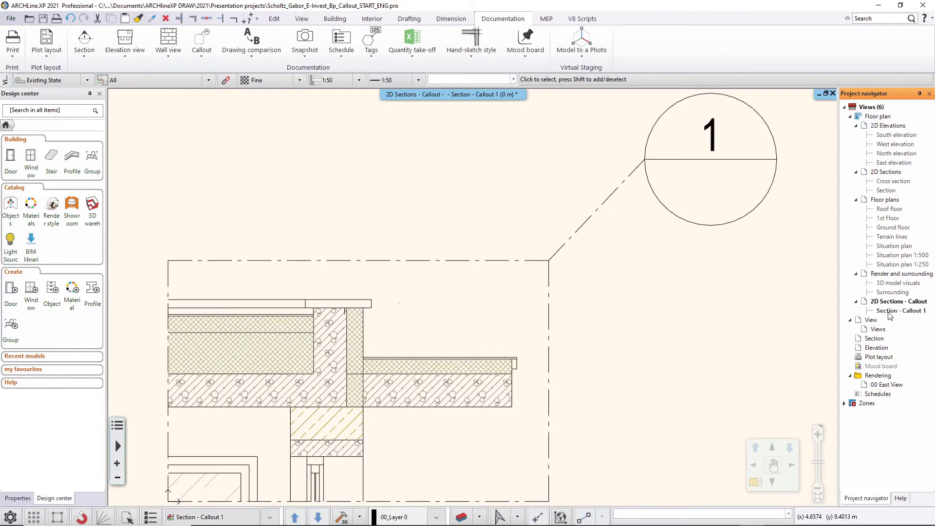
scroll(462, 306, down, 2)
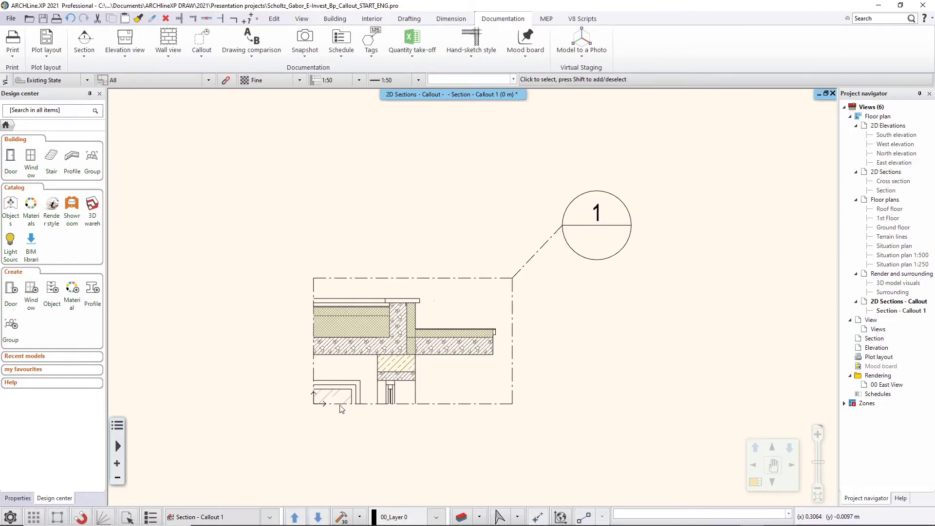
scroll(344, 408, up, 2)
- Offset the callout frame's left edge about 0.57 m inward
click(566, 146)
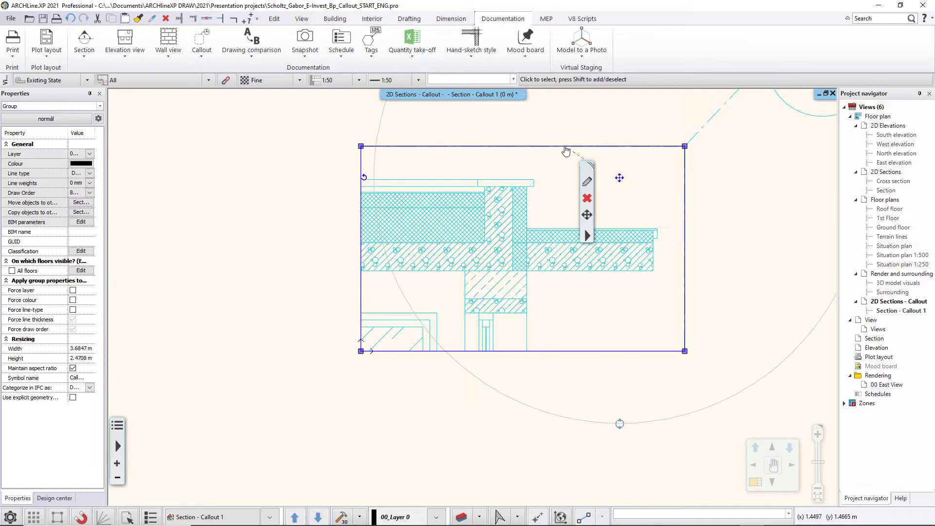
right_click(360, 222)
click(389, 227)
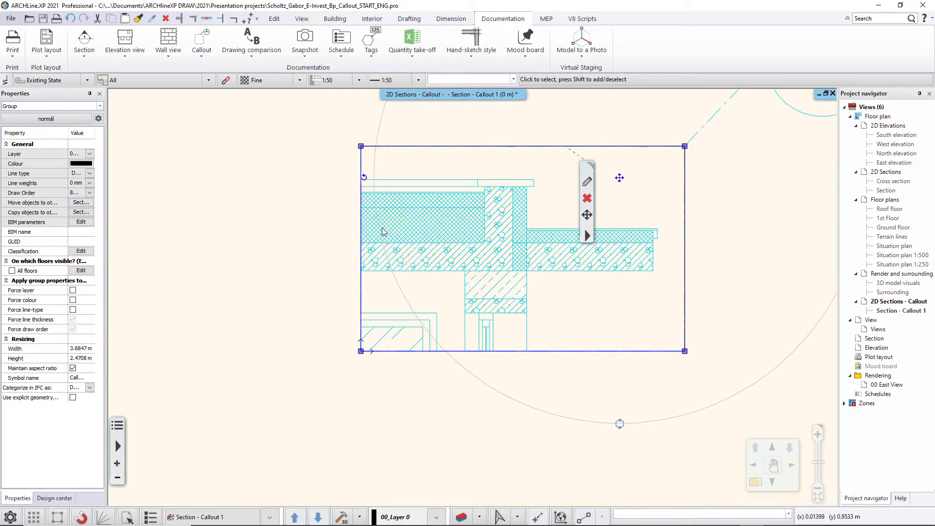
click(441, 300)
scroll(438, 309, down, 4)
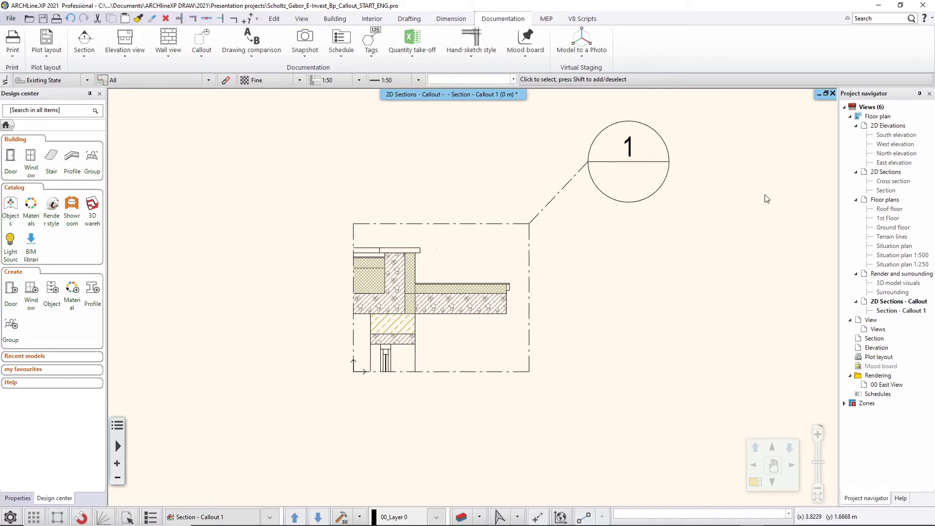
- Switch to the main Section view, then reopen the Section - Callout 1 detail zoomed out
double_click(886, 190)
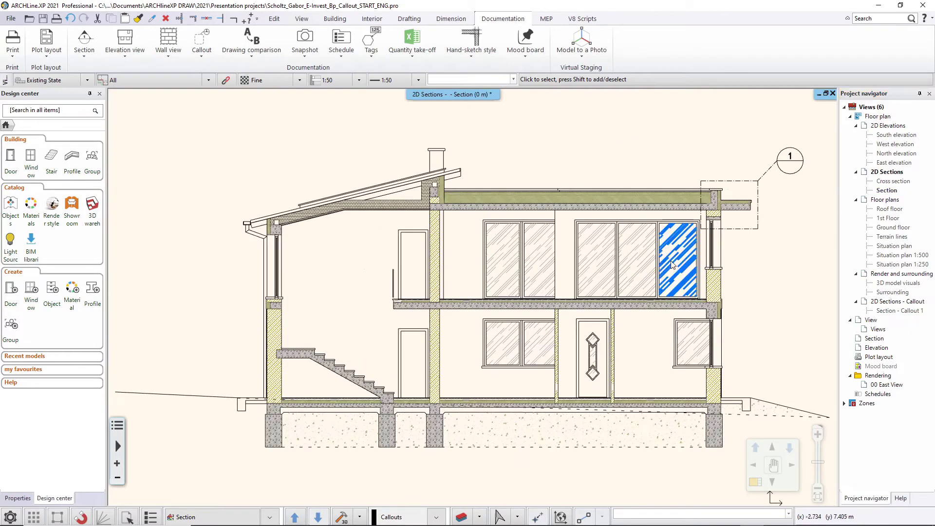
scroll(672, 264, up, 5)
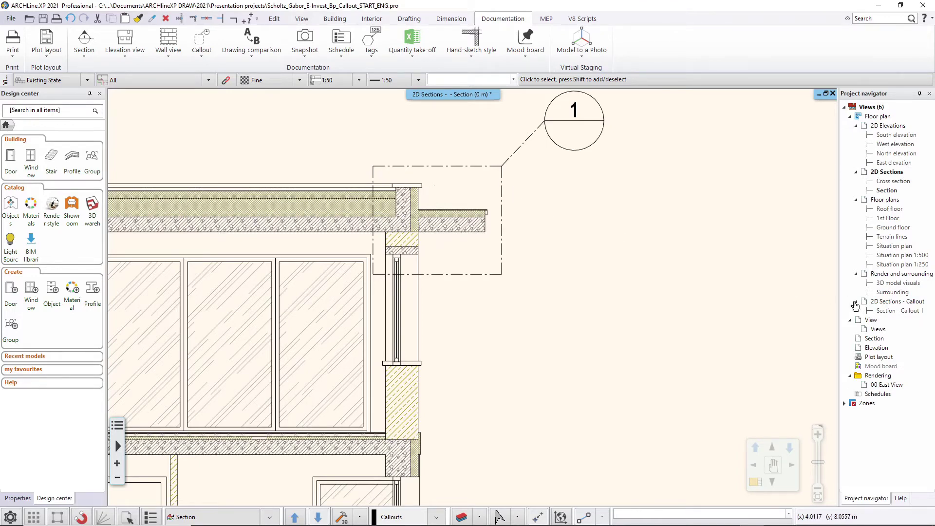
double_click(897, 311)
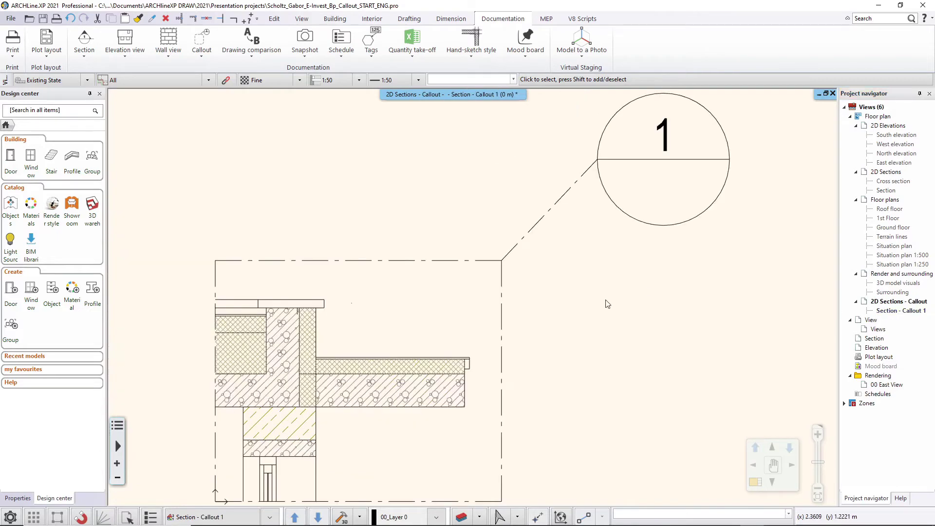
scroll(606, 304, down, 1)
scroll(633, 313, down, 1)
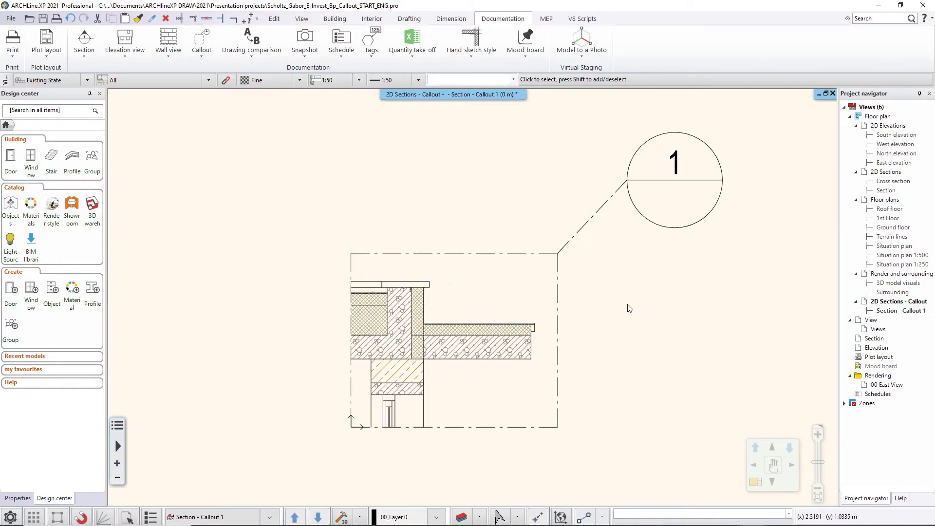
- Place a '1,5%' text label just above the roof slab in the callout detail
click(416, 20)
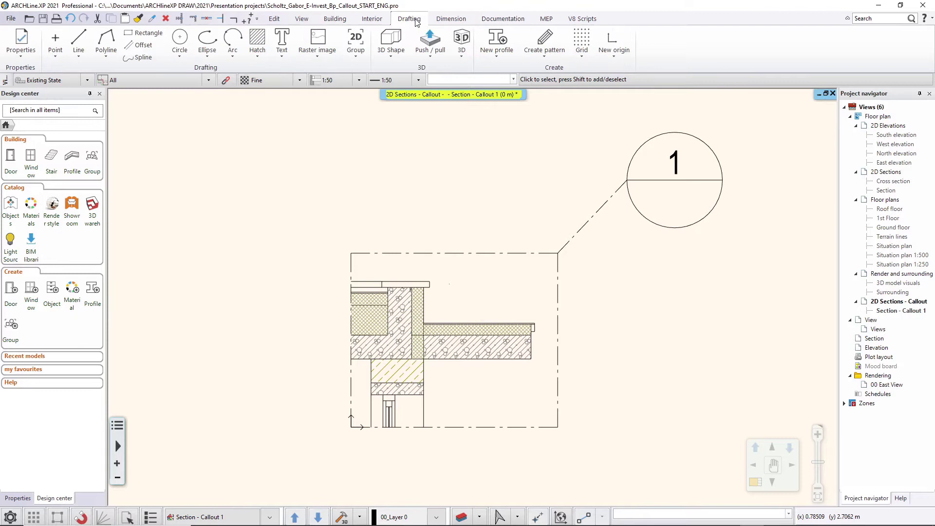
click(281, 54)
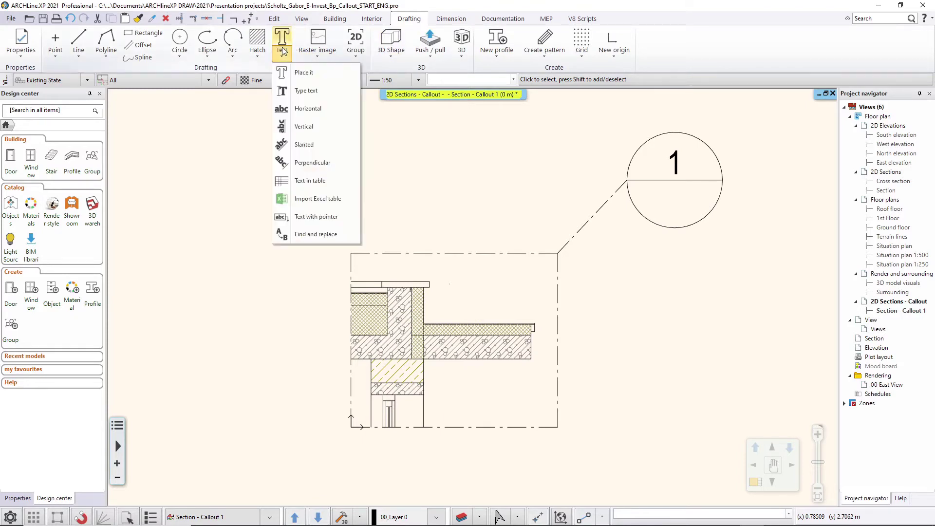
click(290, 78)
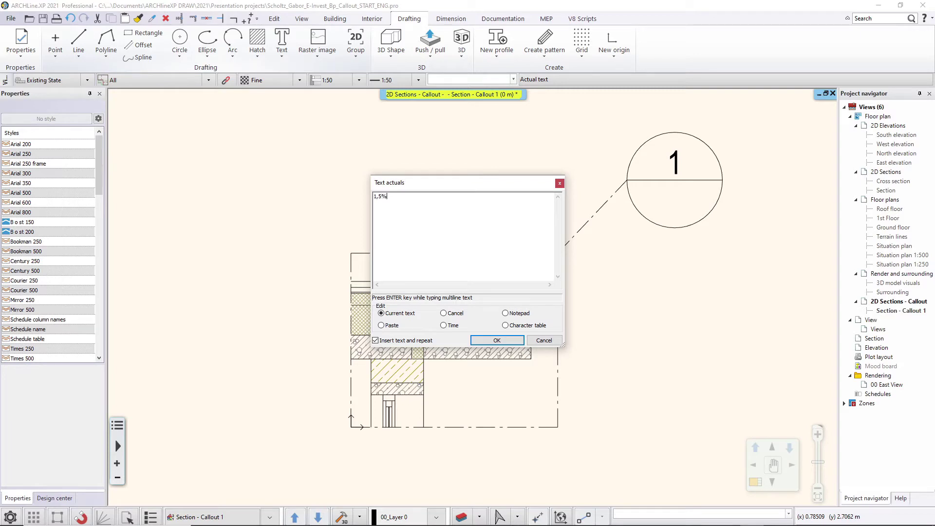
click(501, 340)
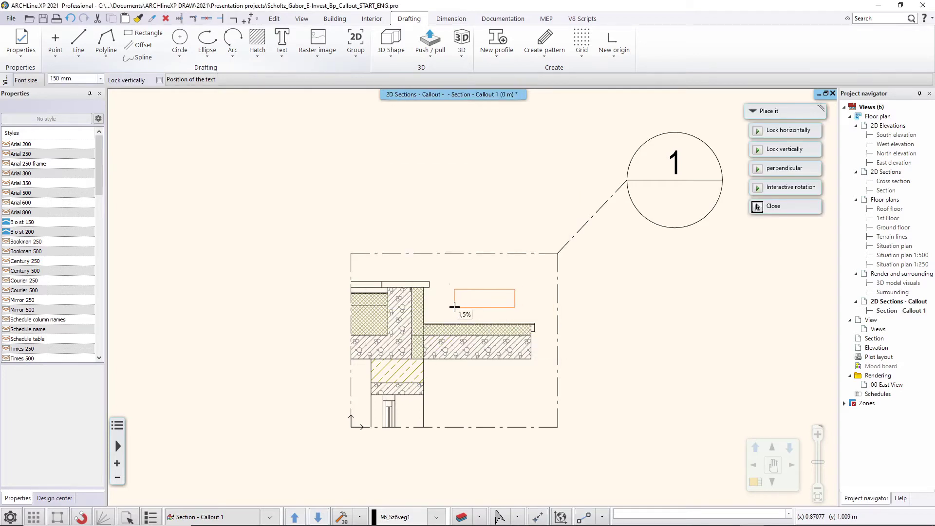
click(499, 311)
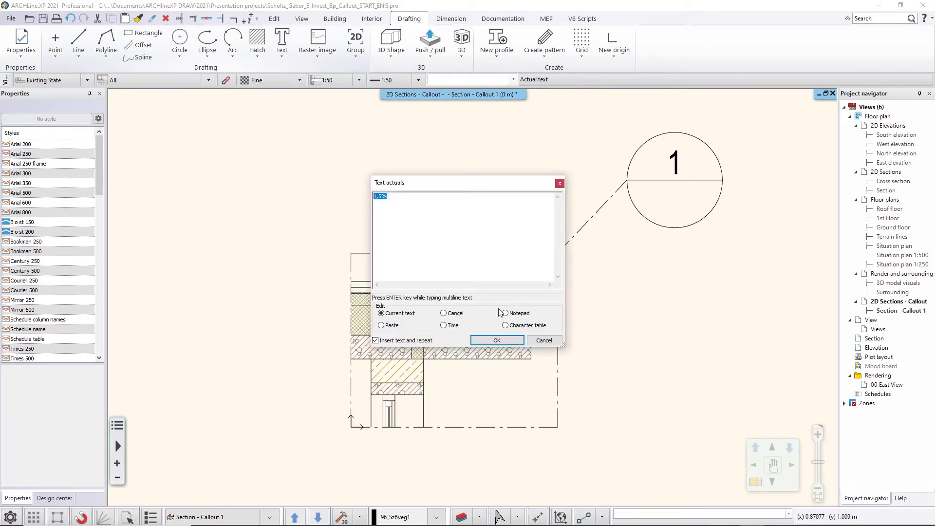
click(530, 338)
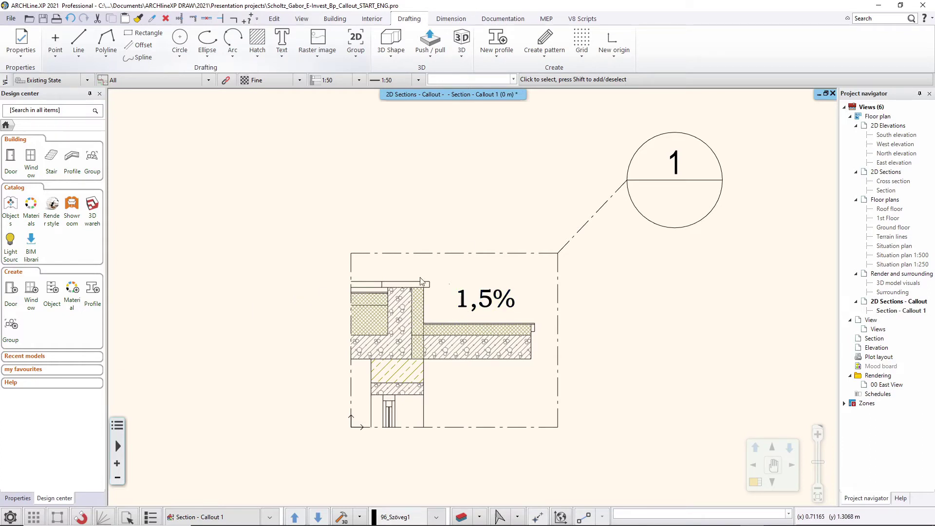
click(450, 19)
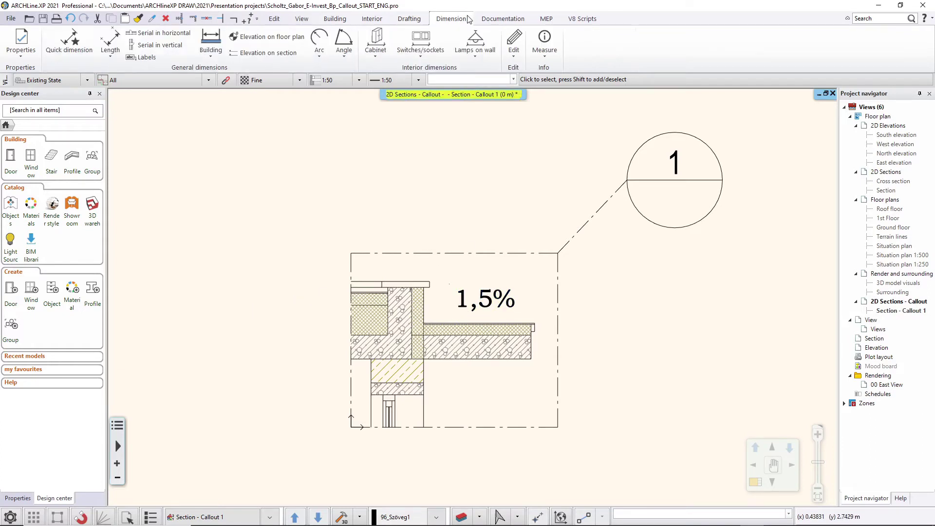
- Add a 90 length dimension from the slab corner to its right end below the slab
click(110, 51)
click(117, 80)
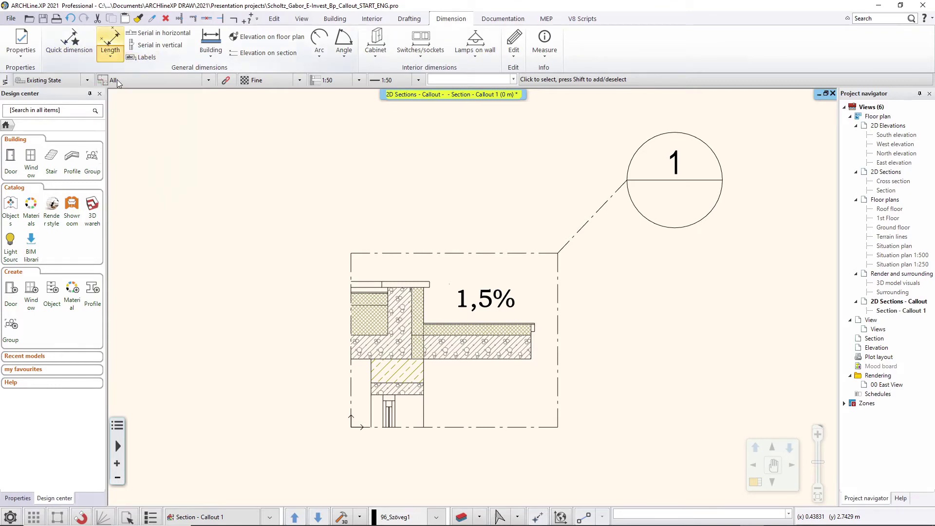
click(424, 359)
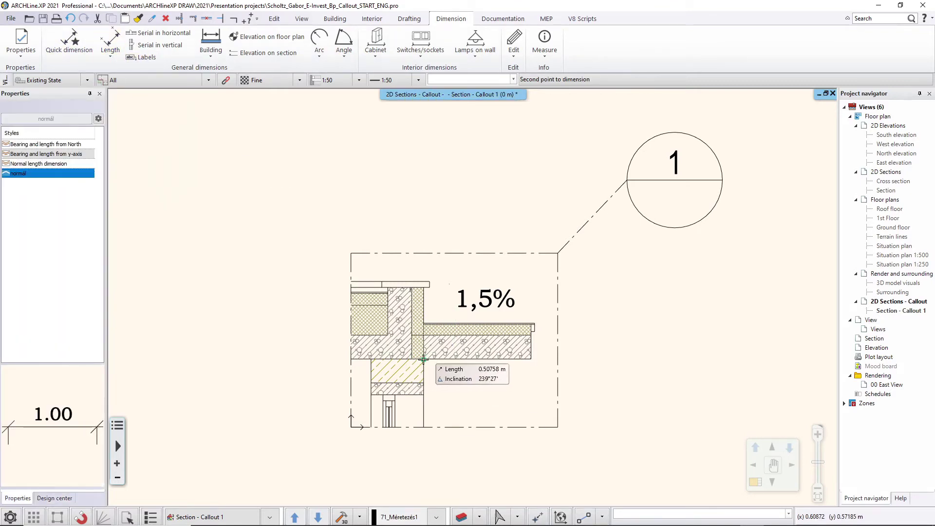
click(531, 359)
click(525, 406)
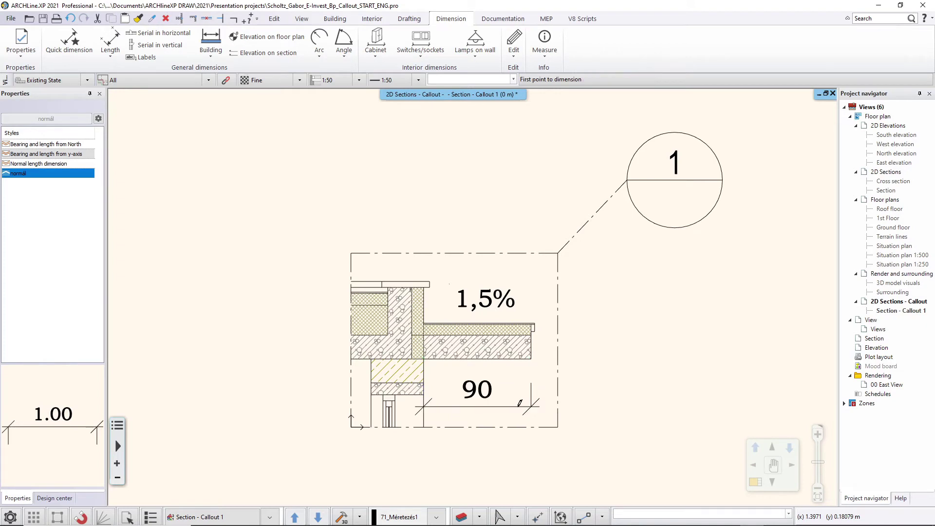
key(Escape)
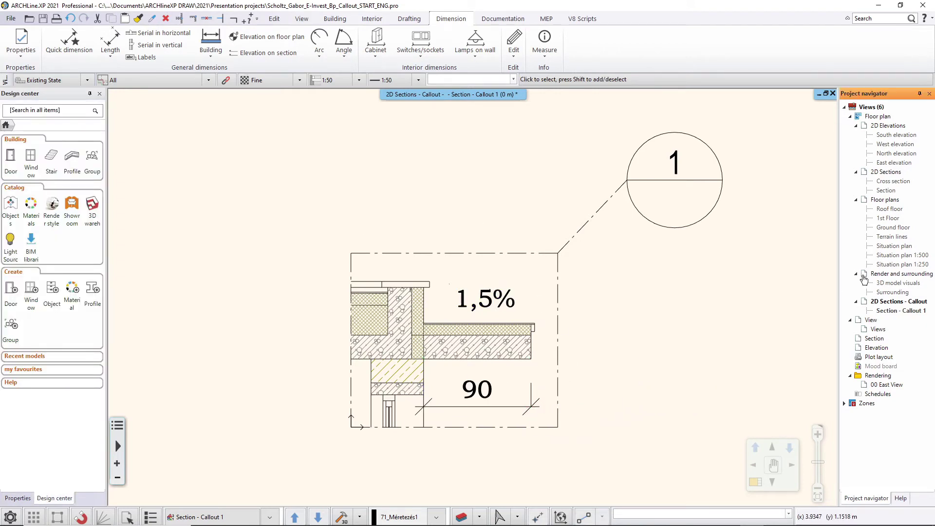
- Open the full building Section view, zoomed in on the roof edge
double_click(886, 190)
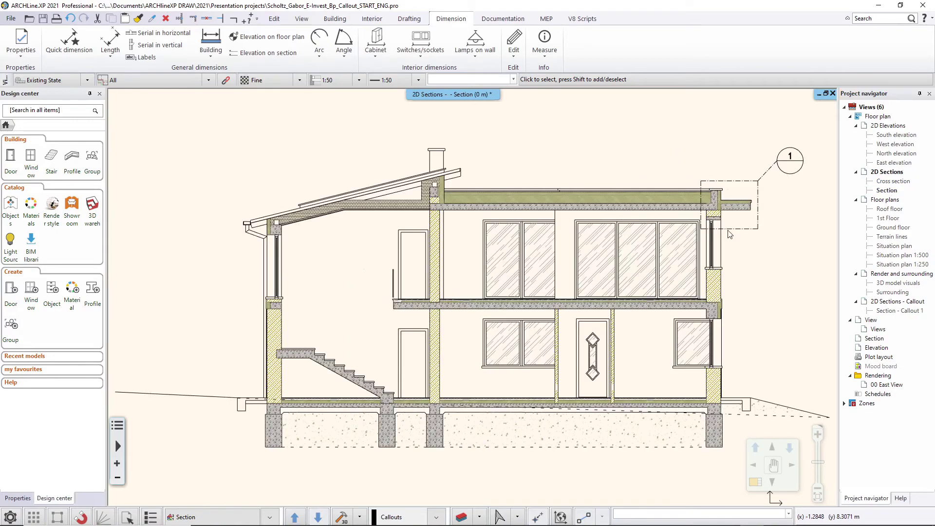
scroll(728, 234, up, 5)
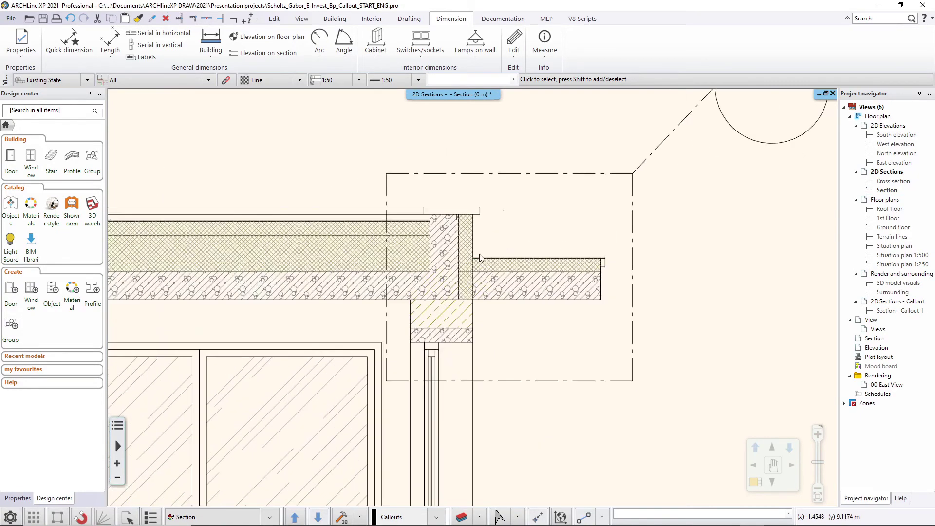
scroll(479, 259, up, 2)
scroll(476, 260, up, 2)
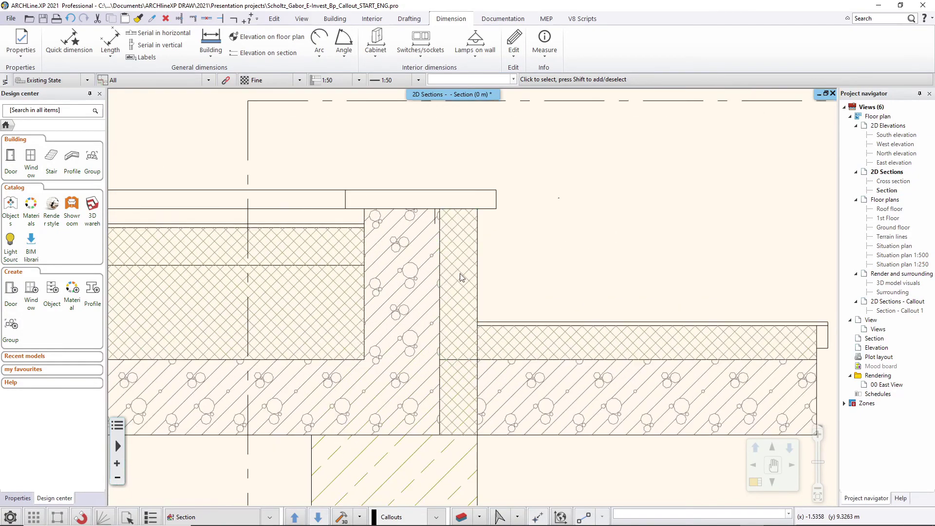
- Recolour the upper and lower wall hatch strips at the roof edge to dark teal (index 126)
click(462, 277)
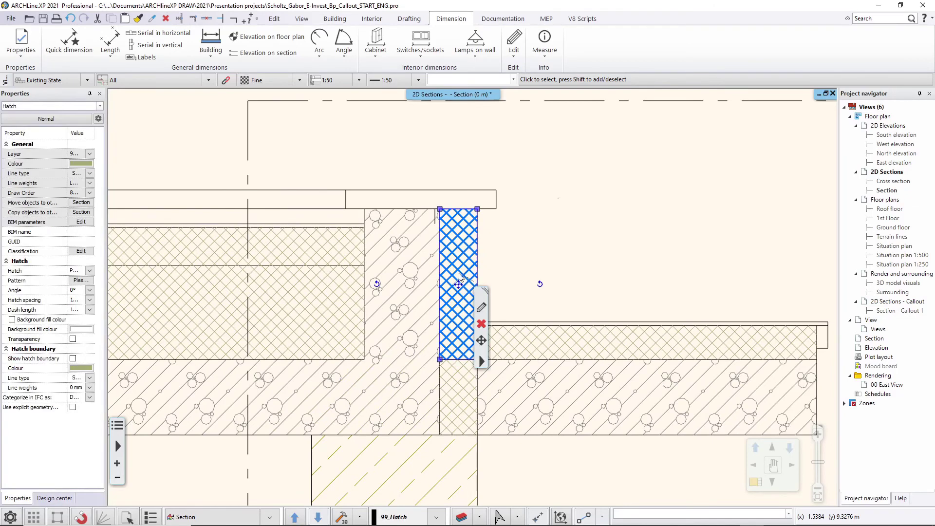
shift+click(457, 397)
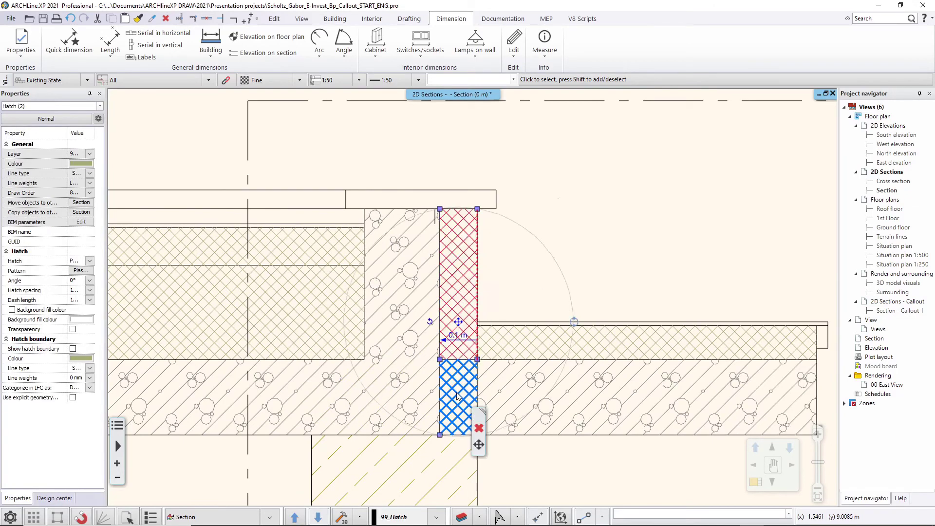
click(89, 169)
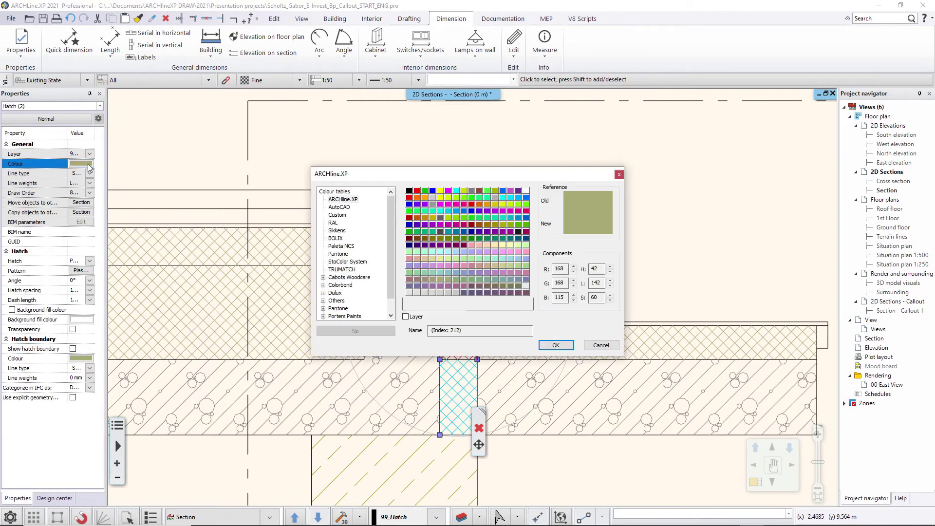
click(518, 238)
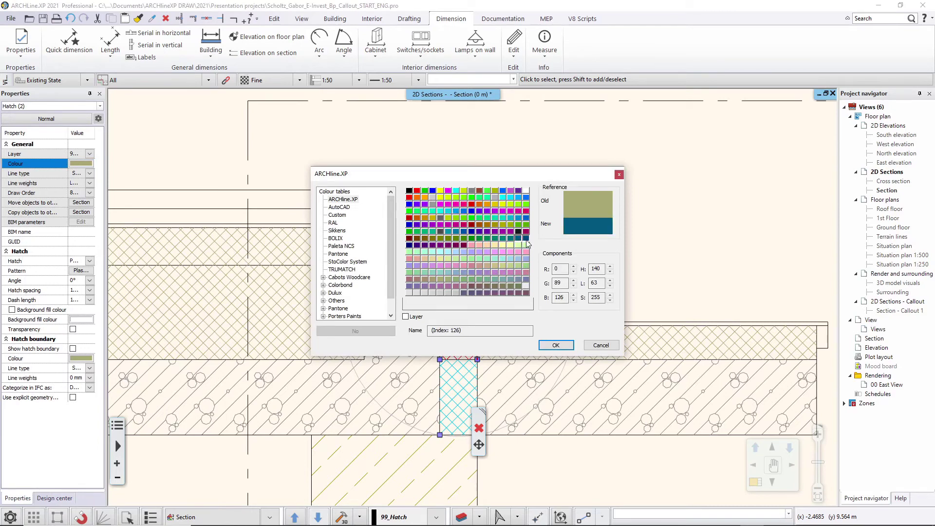
click(555, 345)
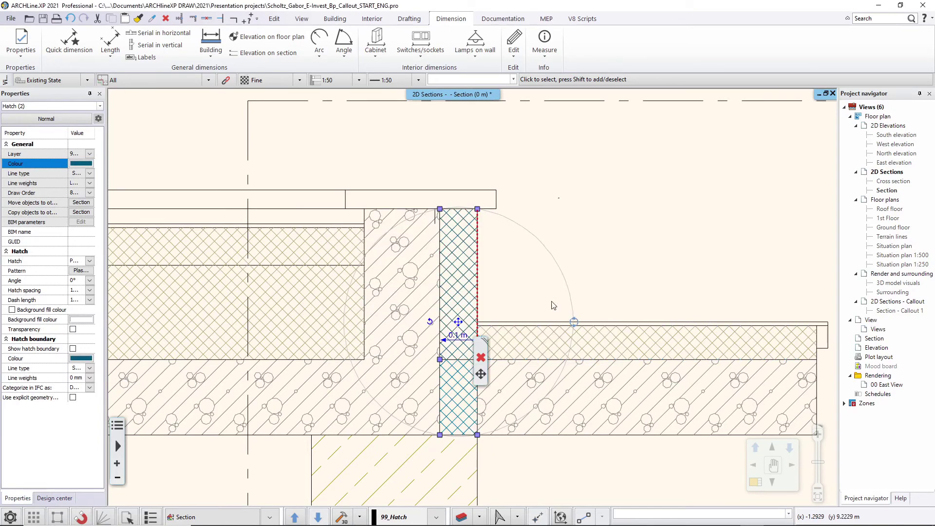
click(582, 219)
scroll(584, 225, up, 5)
- Open the Section - Callout 1 detail and apply Update Callout to its frame
scroll(584, 224, down, 2)
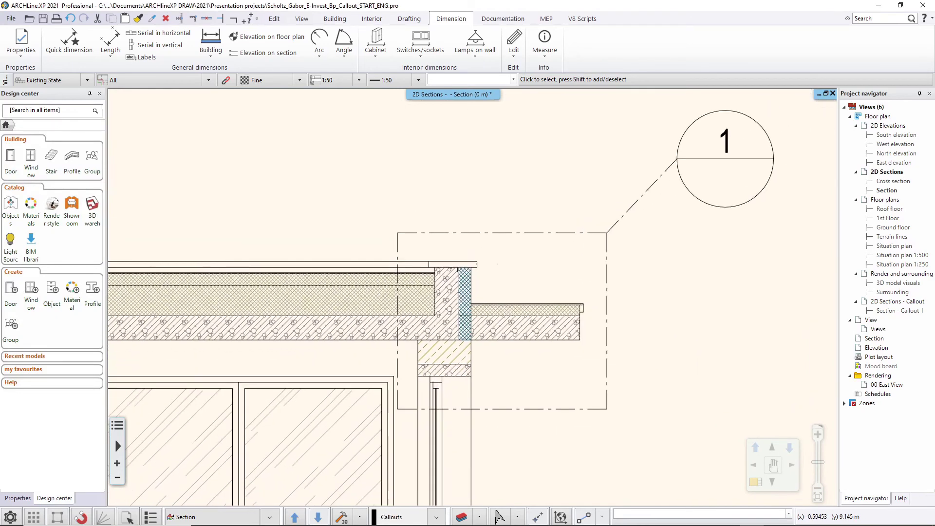
double_click(889, 311)
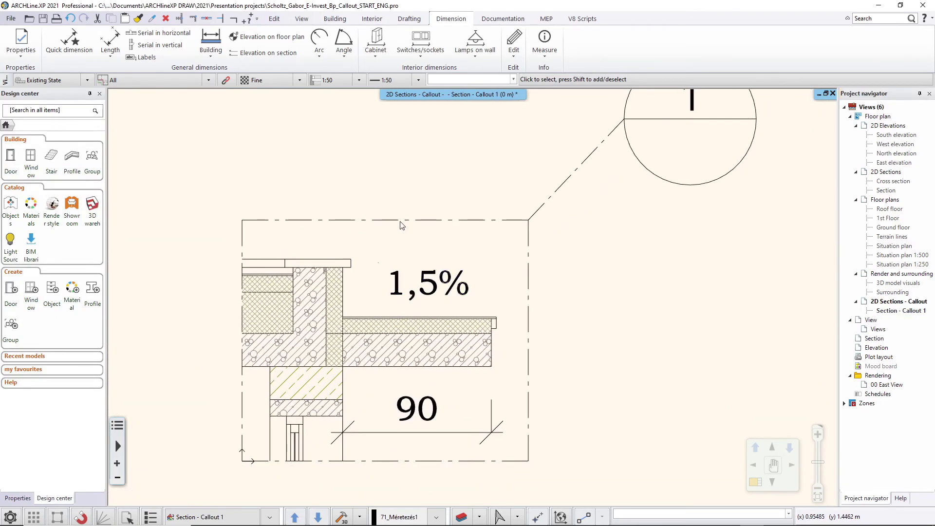
right_click(402, 222)
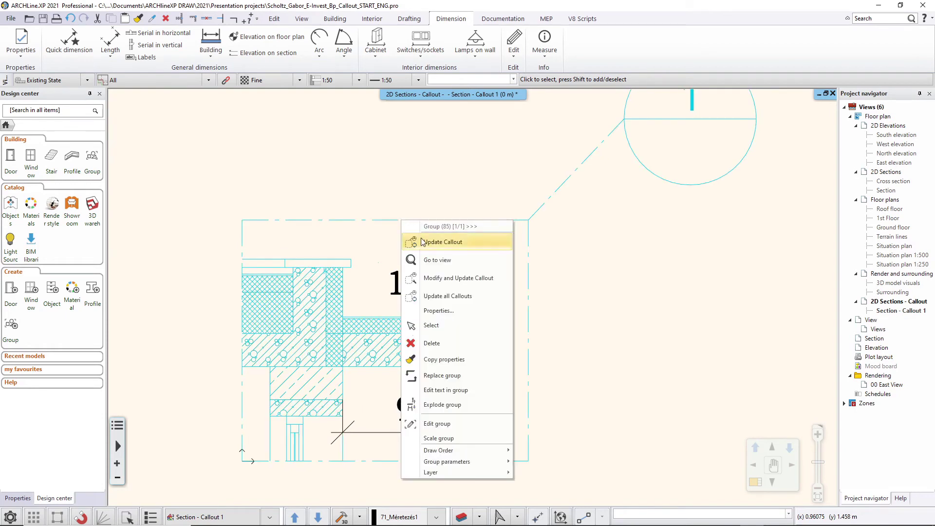
click(442, 243)
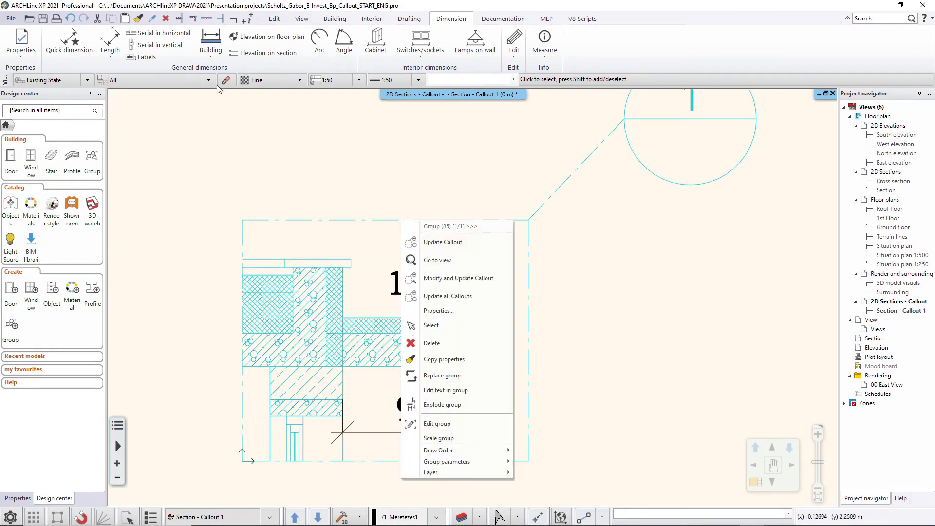
click(511, 22)
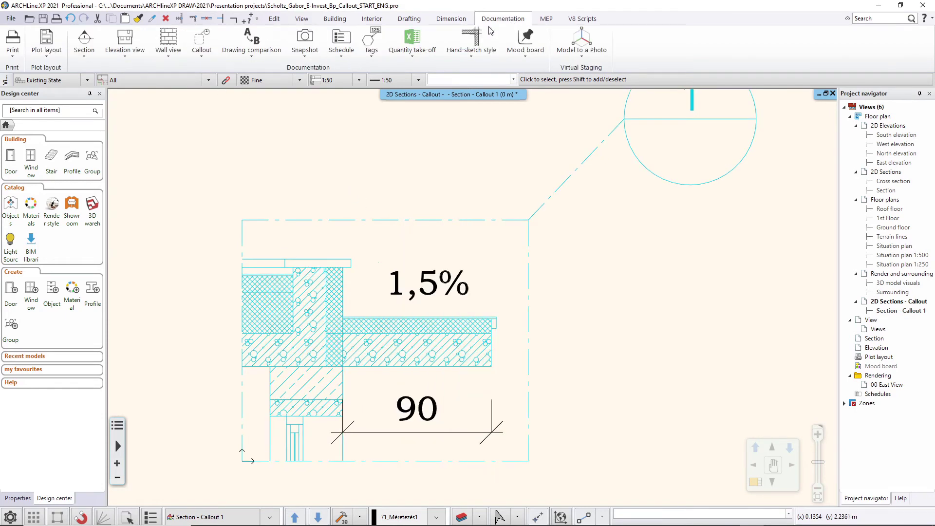
click(202, 53)
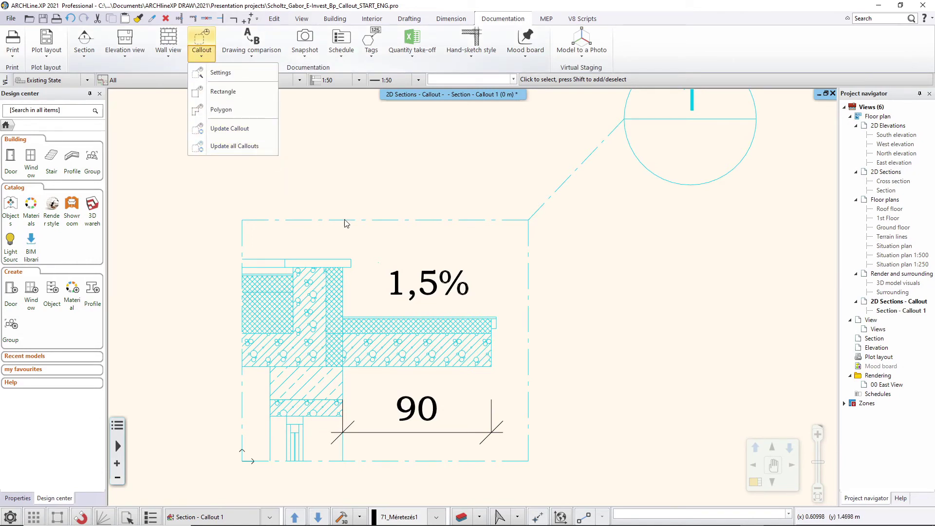
right_click(384, 227)
click(423, 245)
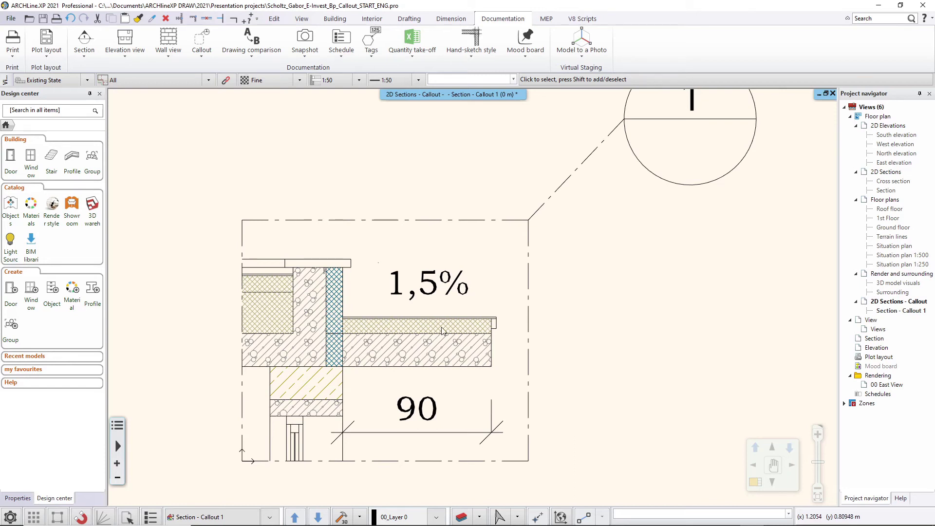
- Open the main Section view, zoomed in on the callout
scroll(451, 322, down, 1)
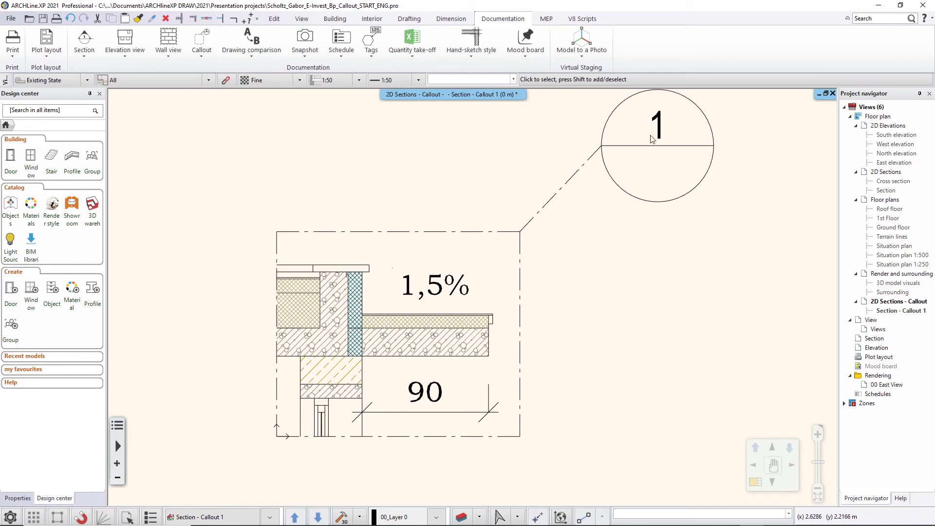
click(886, 190)
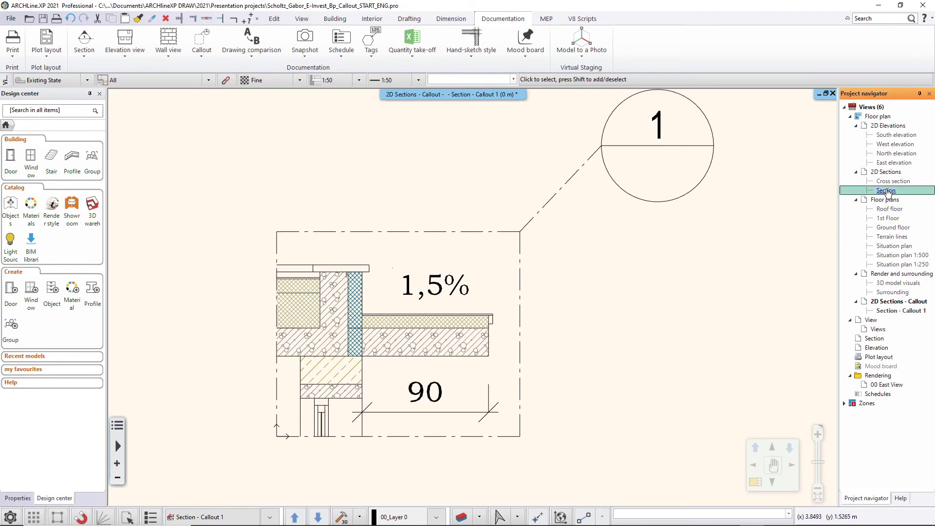
scroll(649, 197, up, 3)
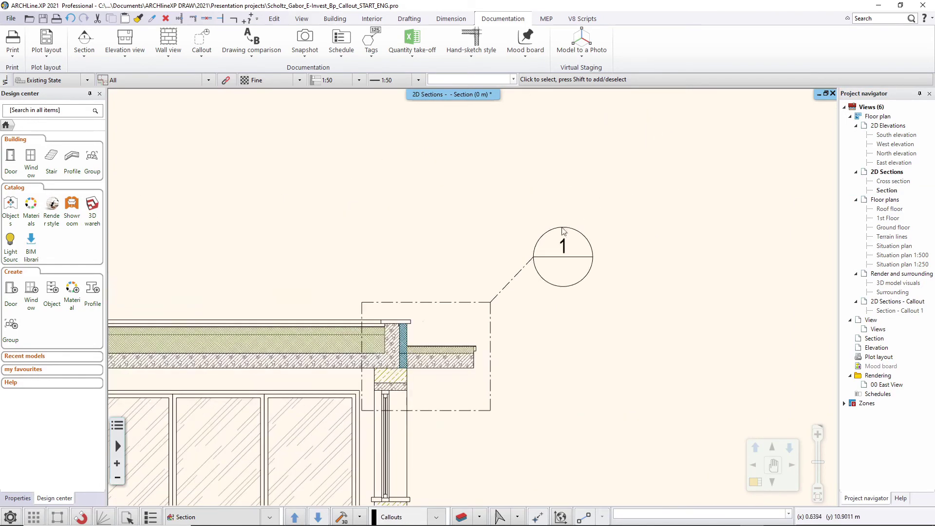
- Renumber the callout bubble from 1 to 01, then reopen the Section - Callout 1 detail
click(561, 251)
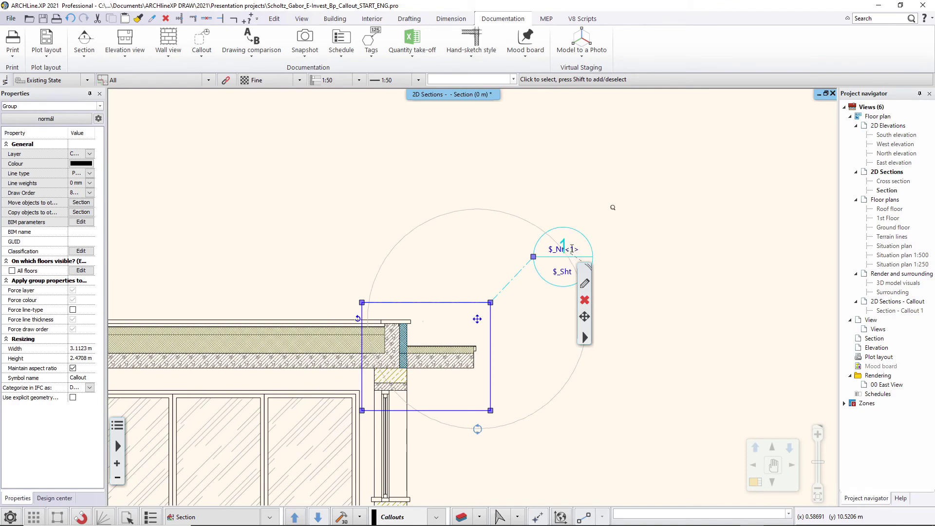
double_click(573, 250)
text(01)
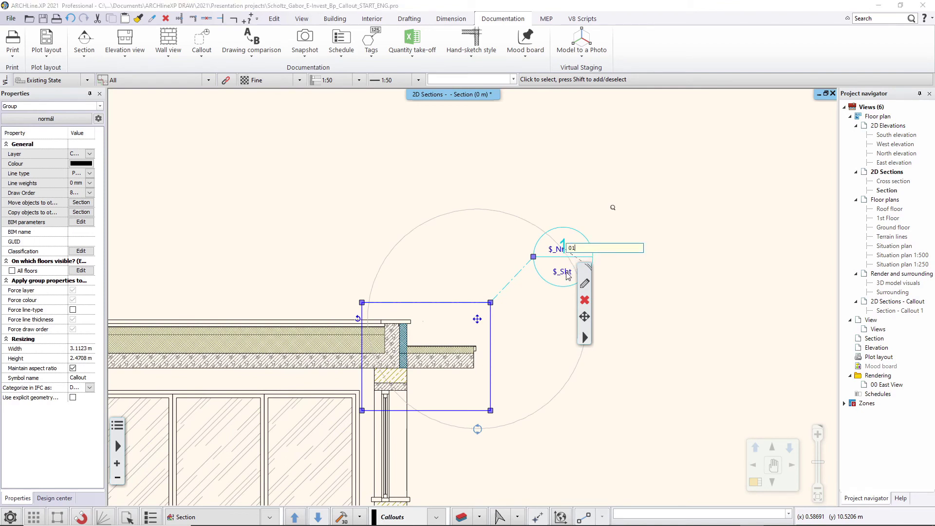
key(Return)
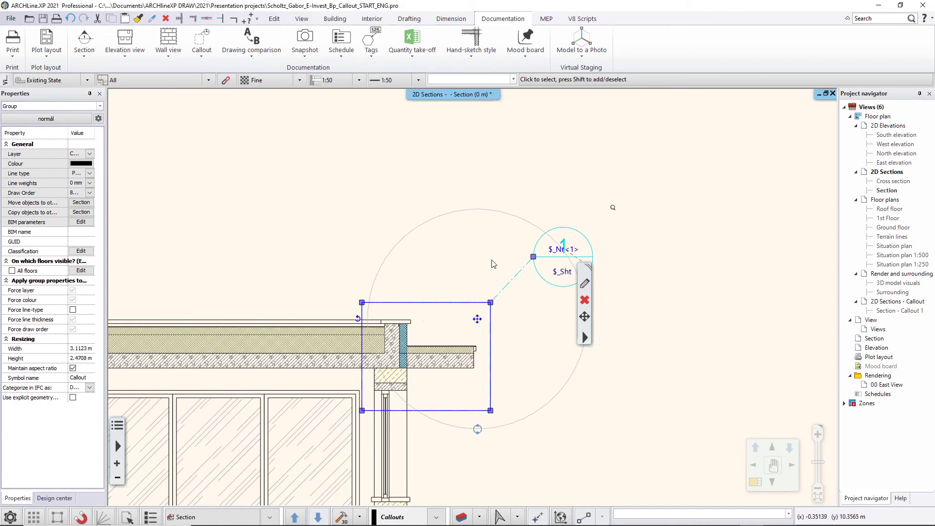
double_click(570, 250)
text(01)
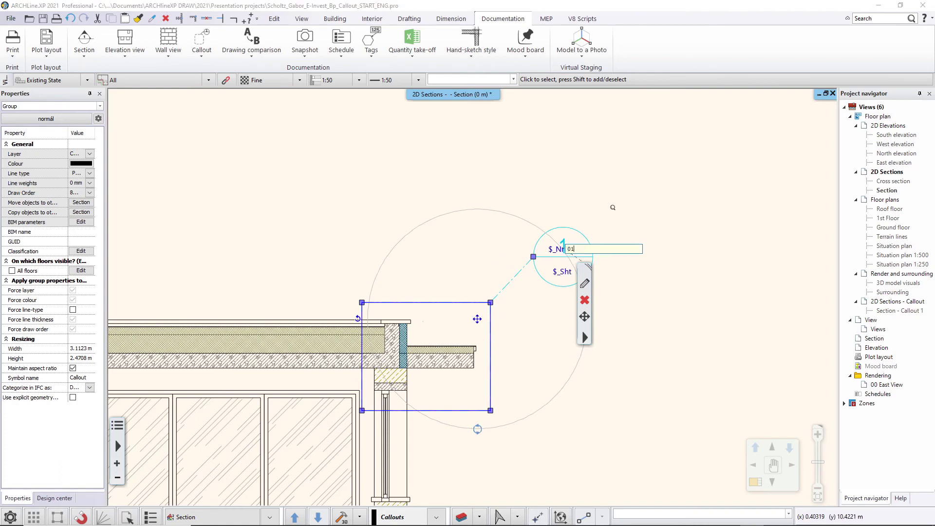
key(Return)
click(564, 193)
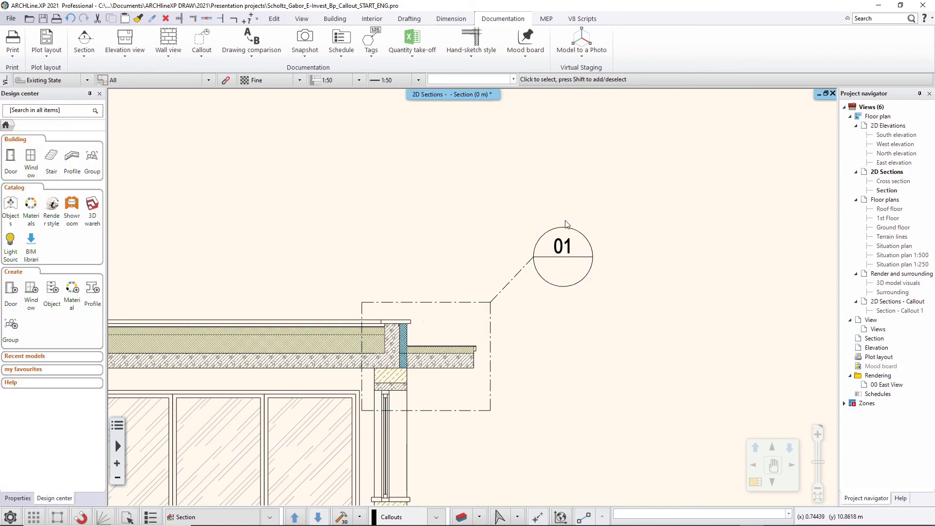
double_click(881, 310)
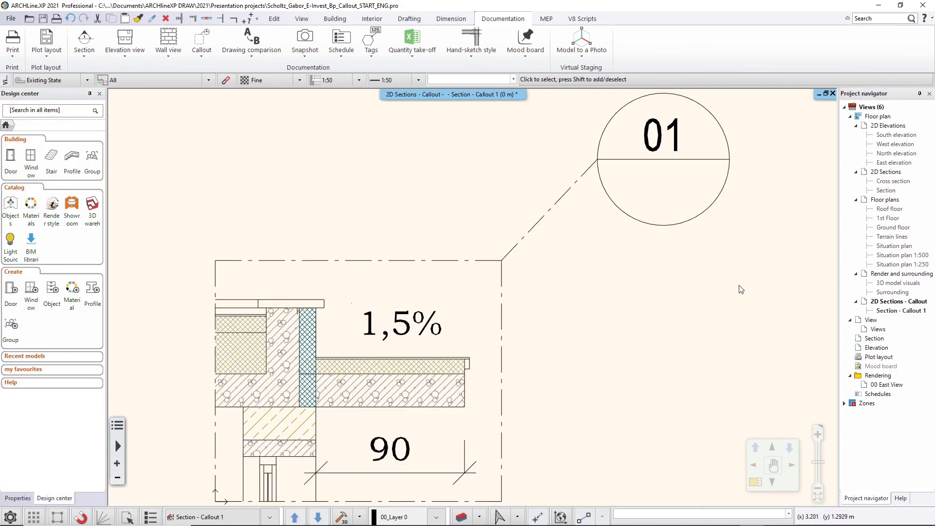